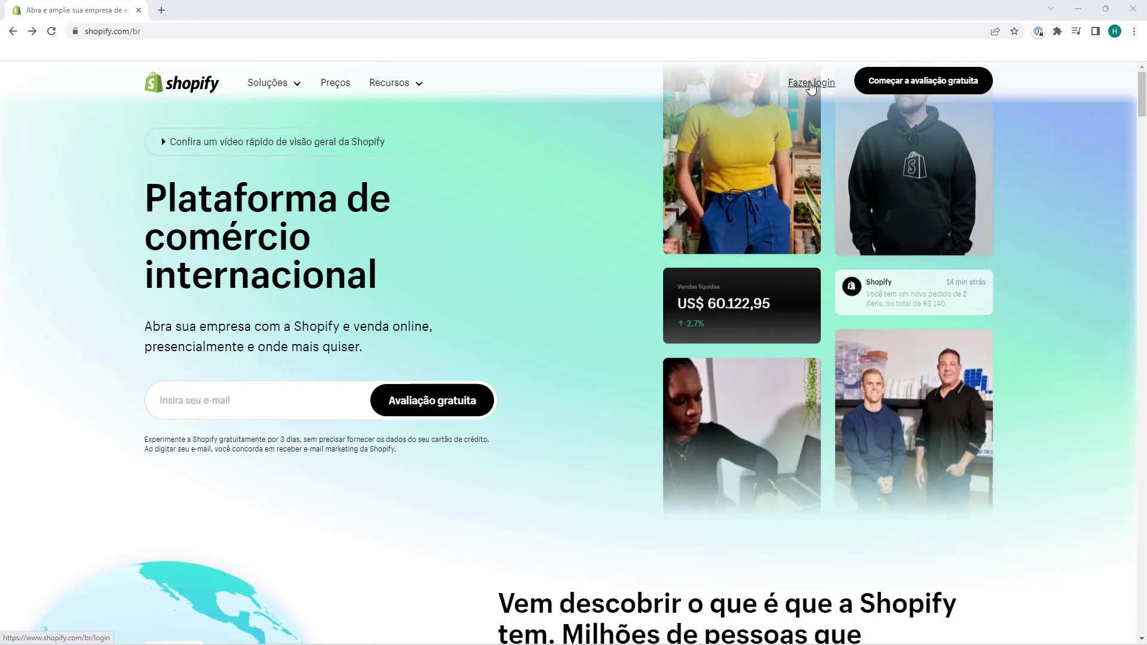
# Log in to the store admin, open the Dawn theme of the online store for customization and select the header section.
pyautogui.click(811, 83)
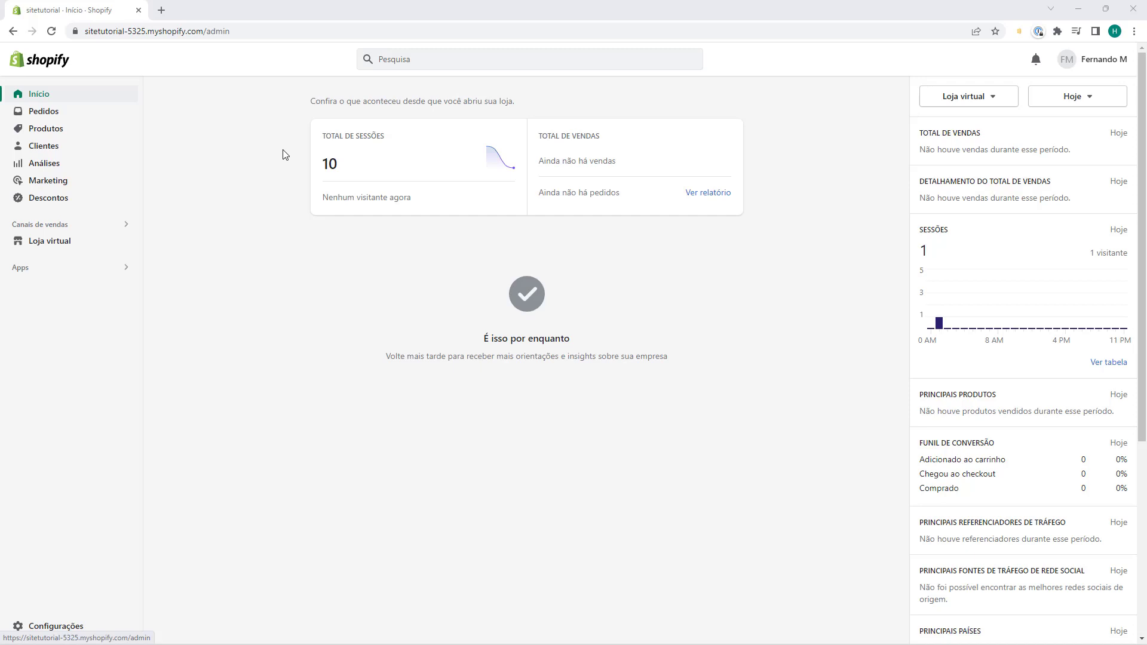
pyautogui.click(50, 242)
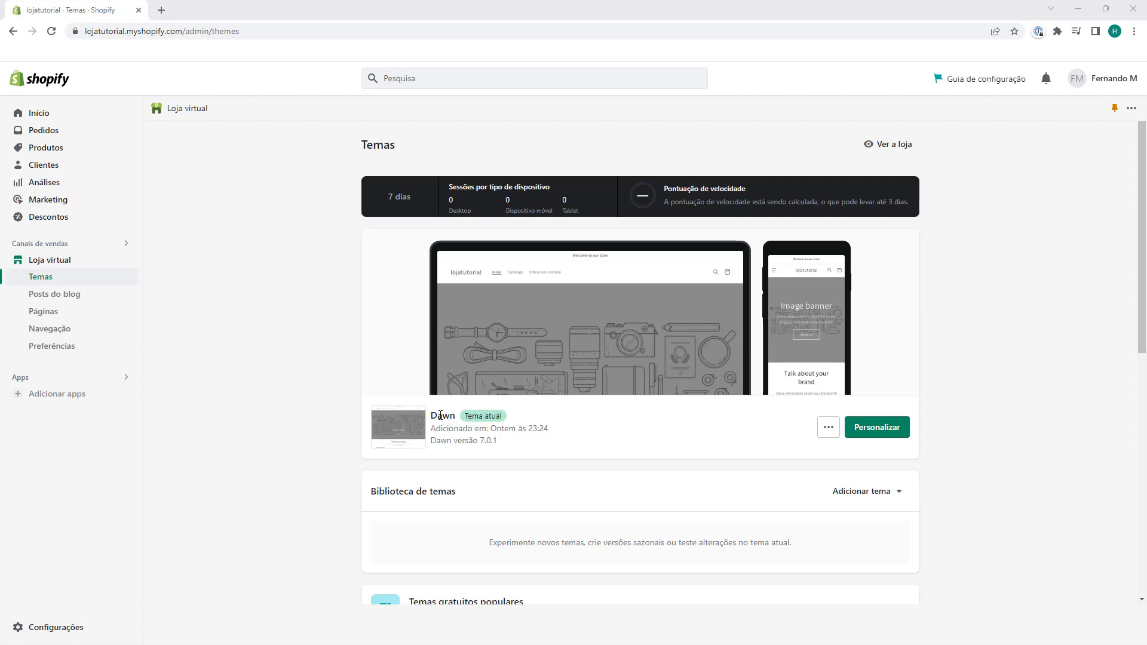
pyautogui.click(872, 428)
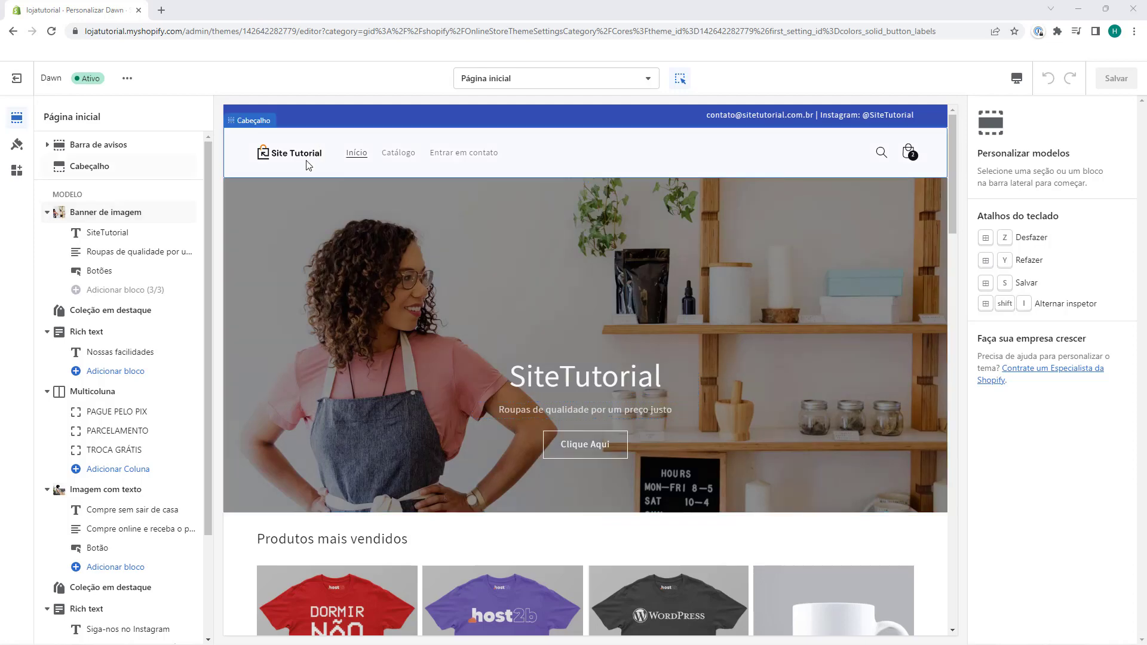
pyautogui.click(88, 173)
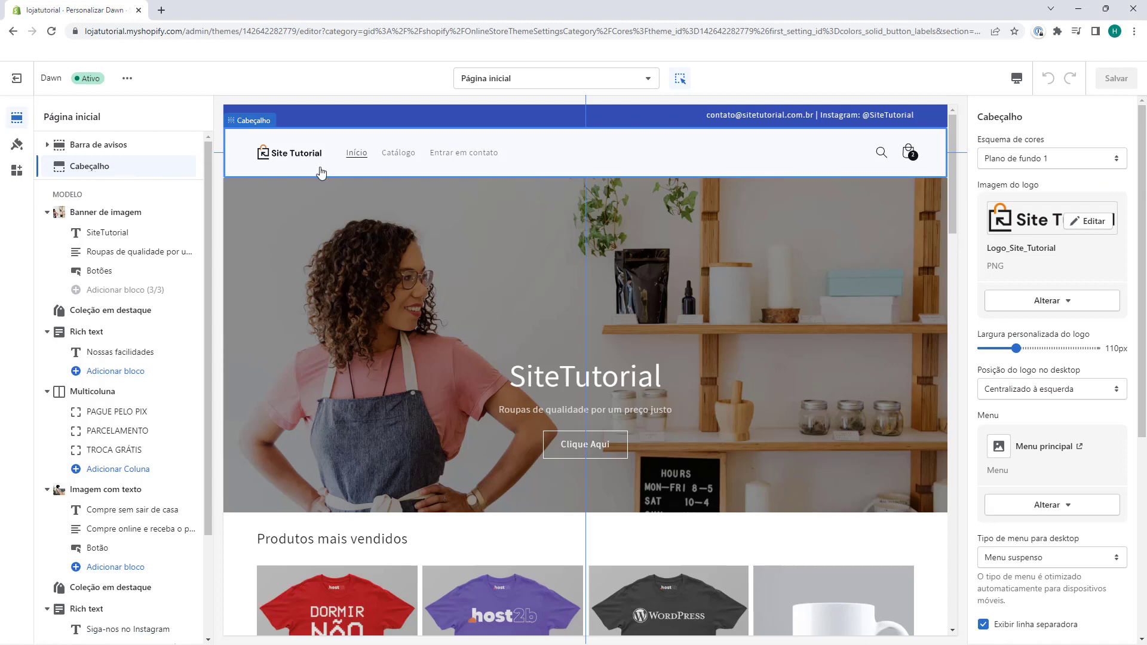
# Try the colour schemes Plano de fundo 2, Destaque 2 and Destaque 1 on the header, and restore Plano de fundo 1.
pyautogui.click(1006, 158)
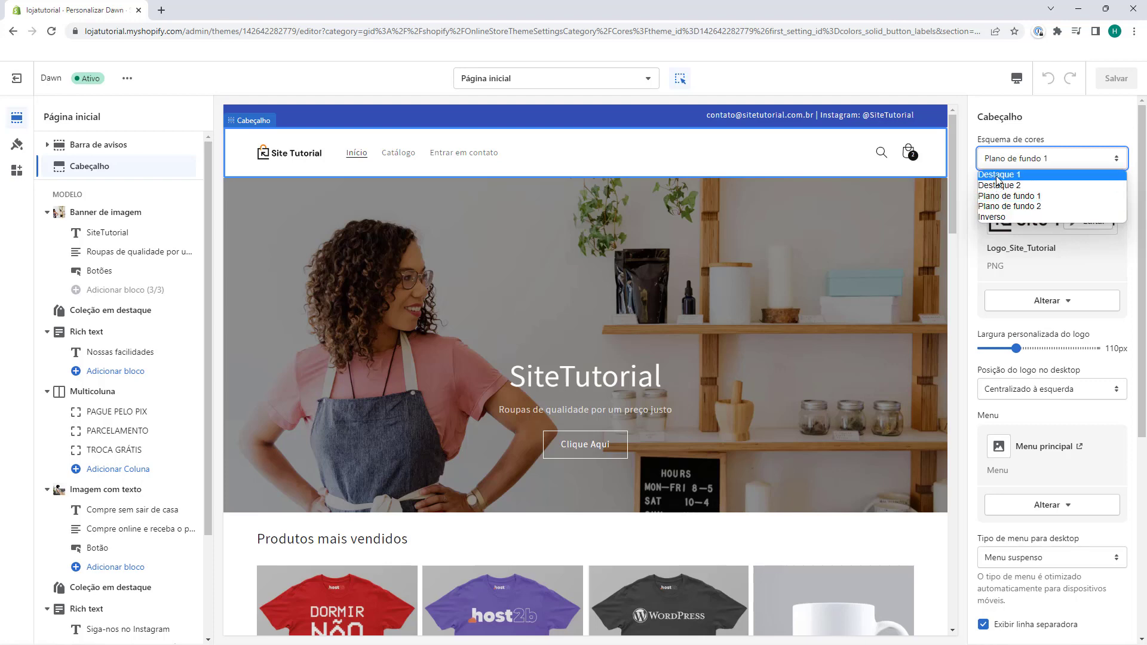
pyautogui.click(1000, 207)
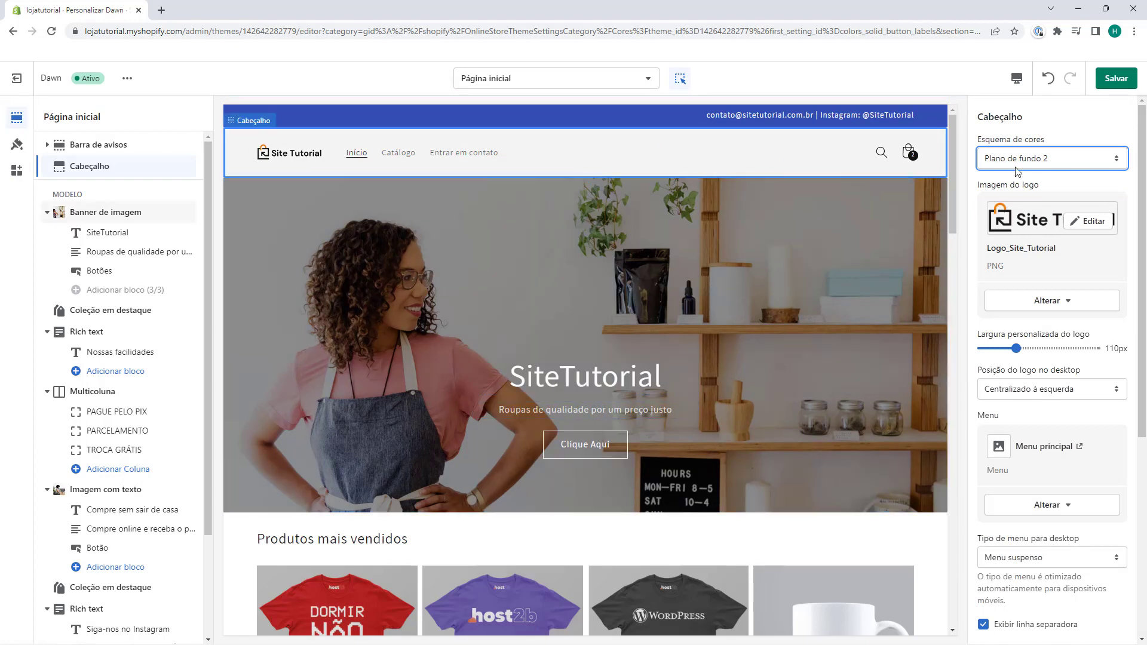
pyautogui.click(1051, 158)
pyautogui.click(1007, 186)
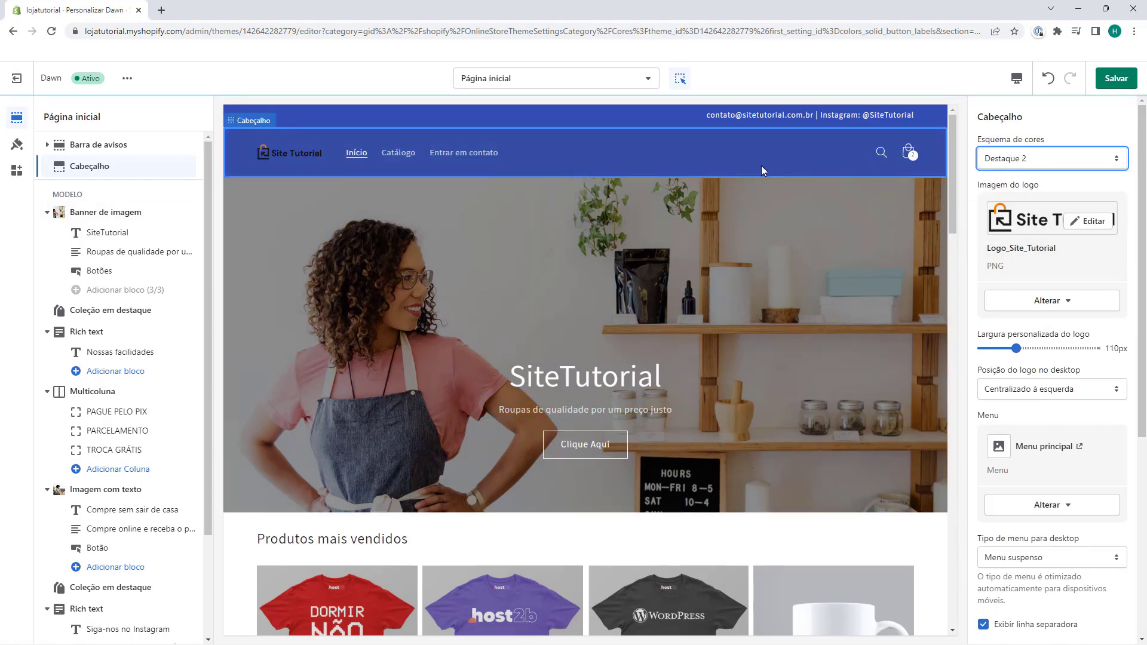
pyautogui.click(1033, 165)
pyautogui.click(1015, 173)
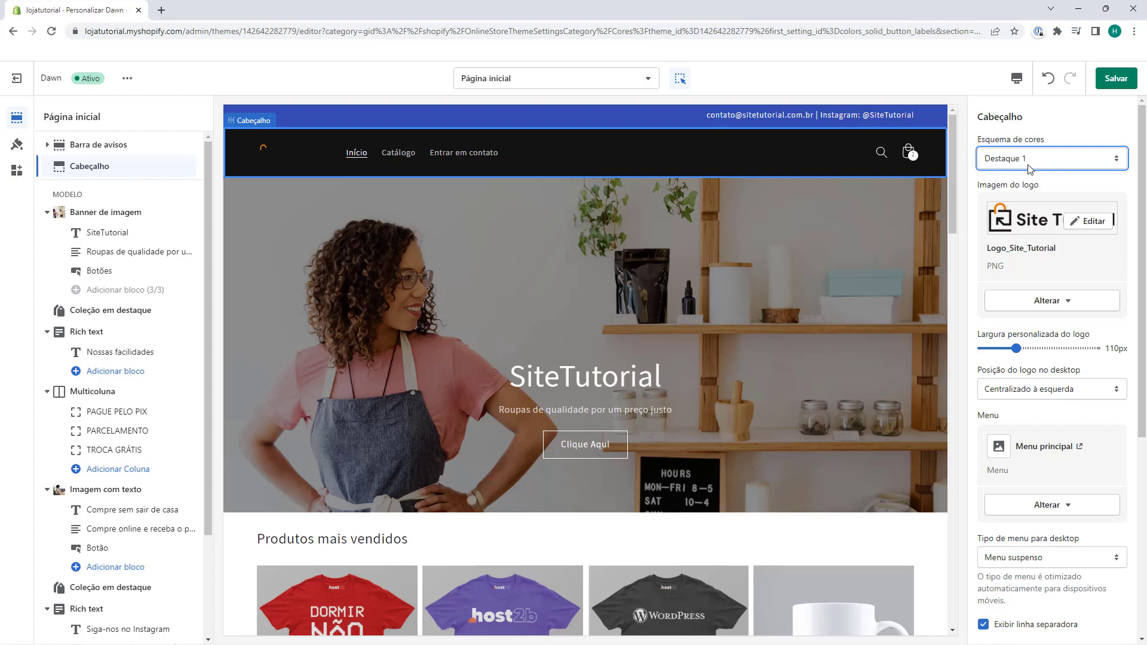
pyautogui.click(1045, 159)
pyautogui.click(1033, 199)
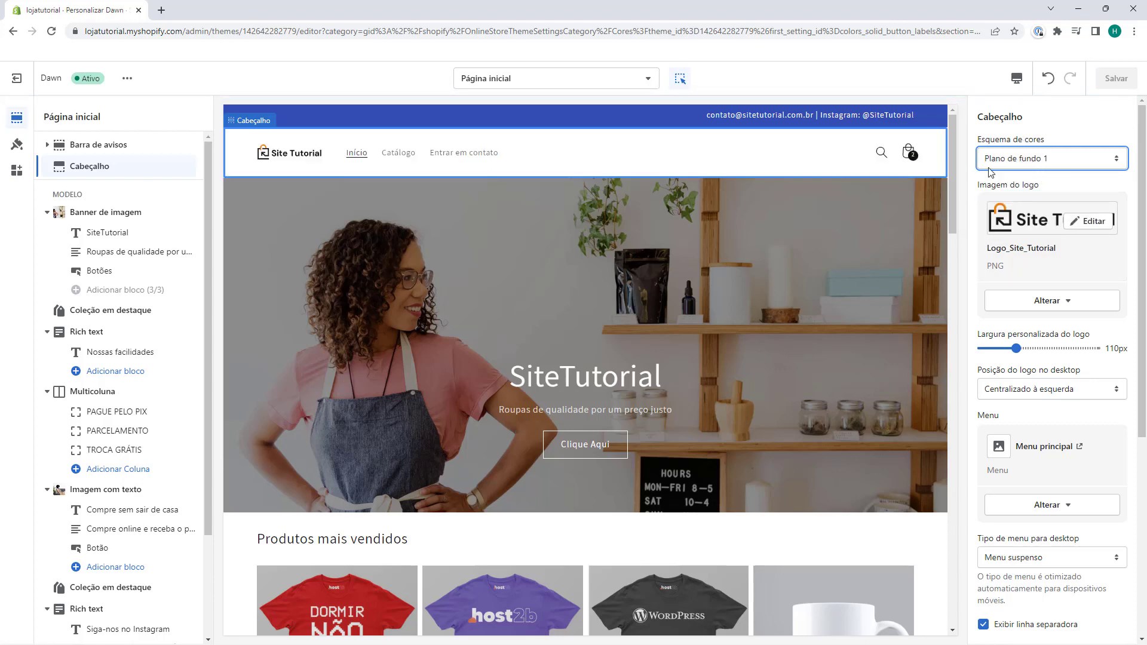
# Set the header's colour scheme to Destaque 1.
pyautogui.scroll(-8, 818, 228)
pyautogui.scroll(-15, 818, 228)
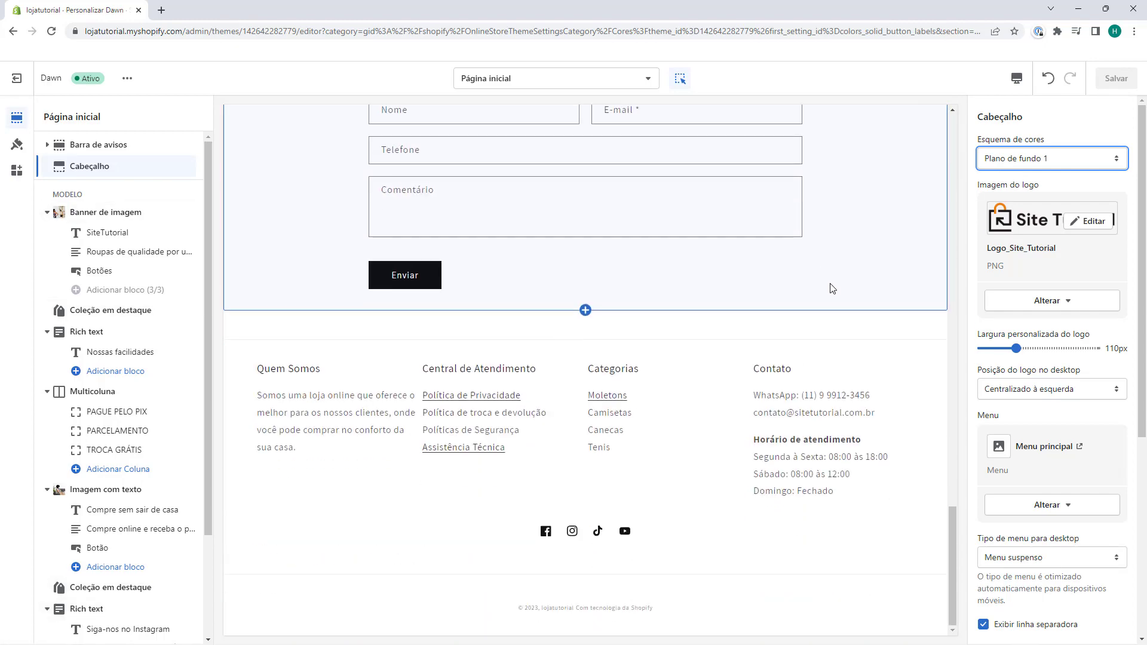
pyautogui.scroll(8, 868, 341)
pyautogui.scroll(10, 866, 335)
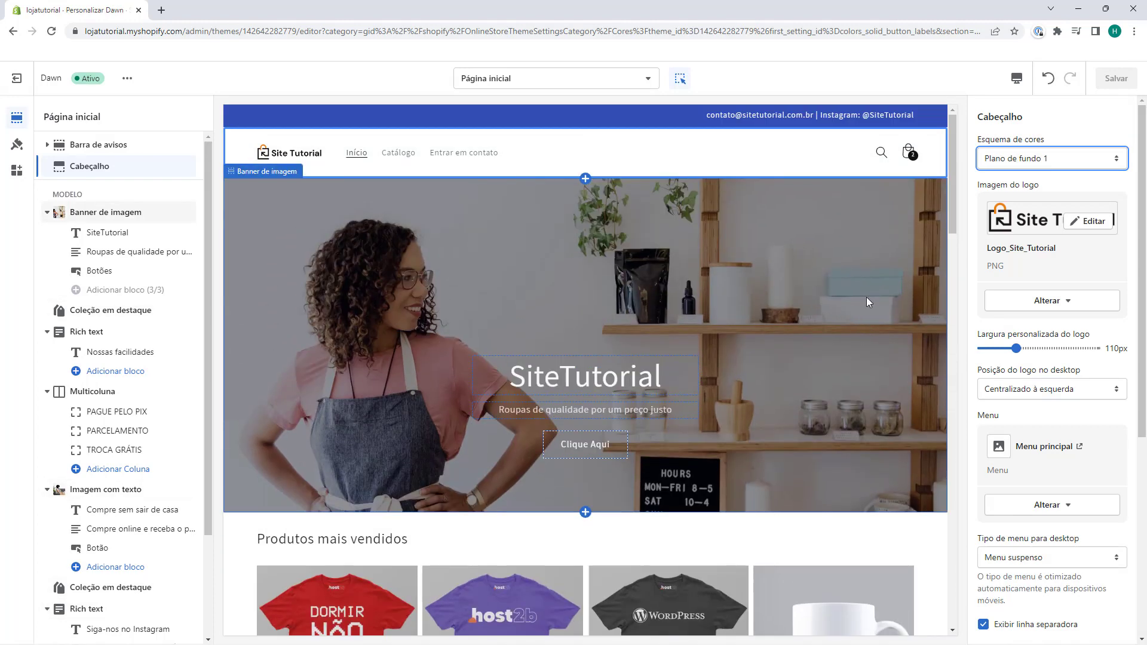
pyautogui.click(1033, 158)
pyautogui.click(1024, 178)
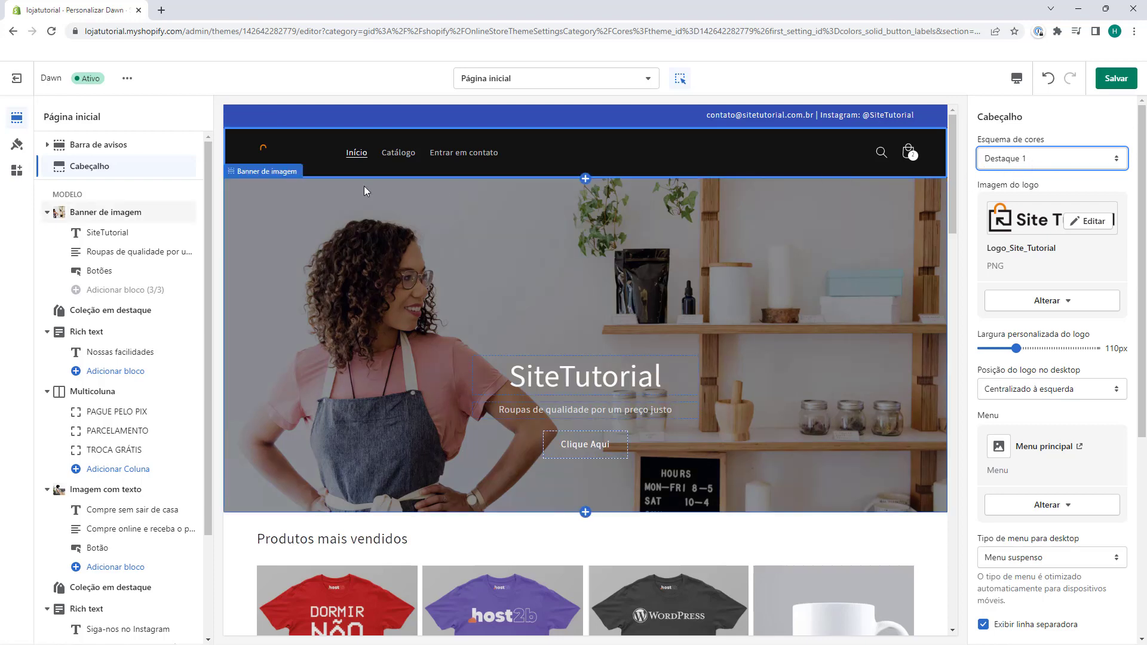
# Open the theme-wide colour settings, look over the primary and secondary colours, and open the Destaque 1 colour for editing.
pyautogui.click(48, 160)
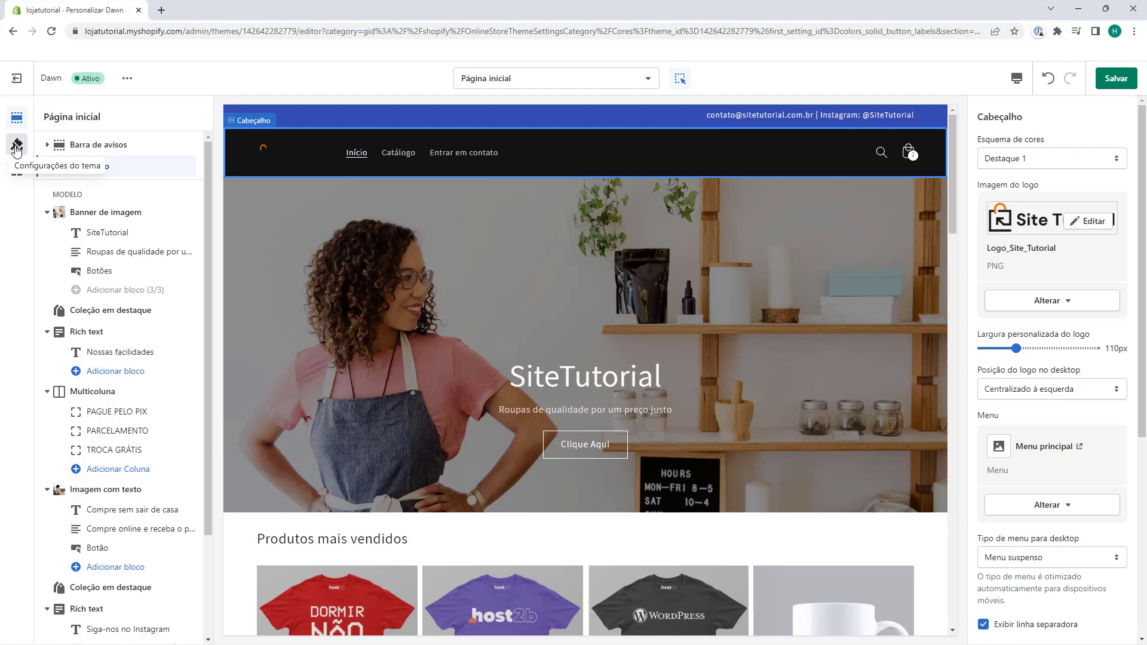
pyautogui.click(16, 145)
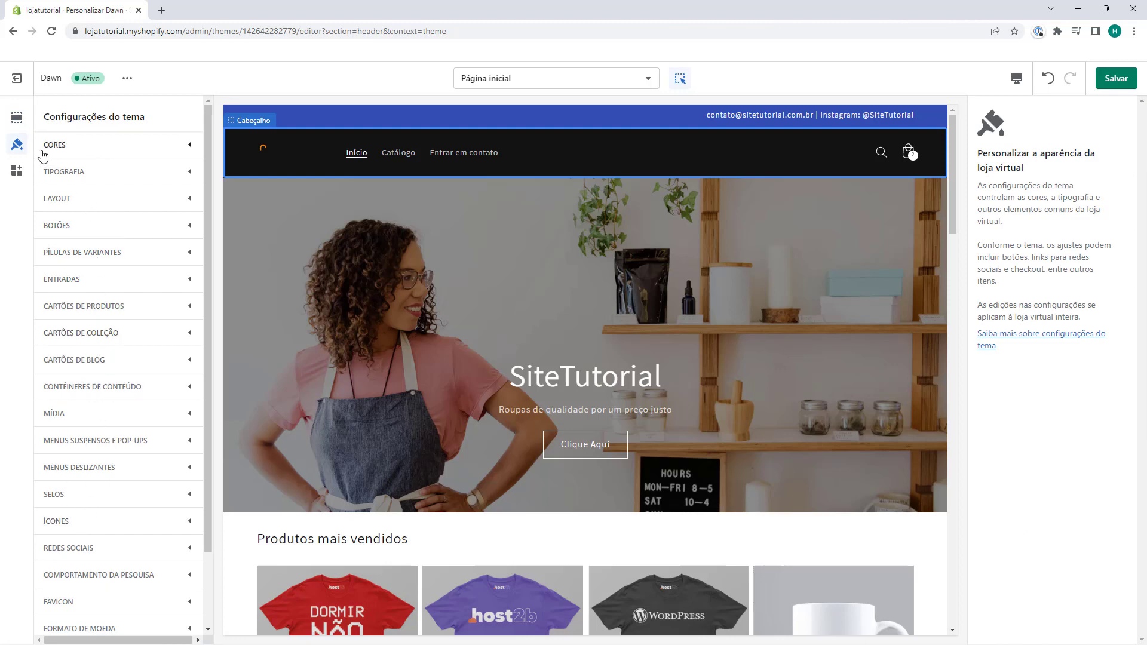
pyautogui.click(86, 155)
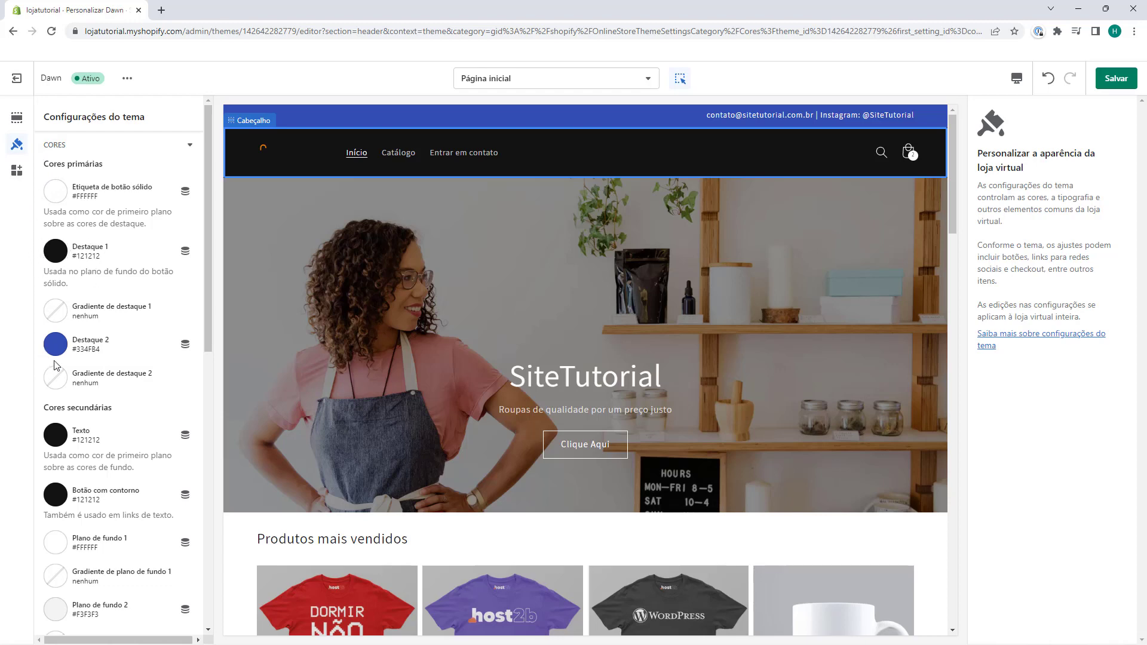
pyautogui.scroll(-3, 42, 338)
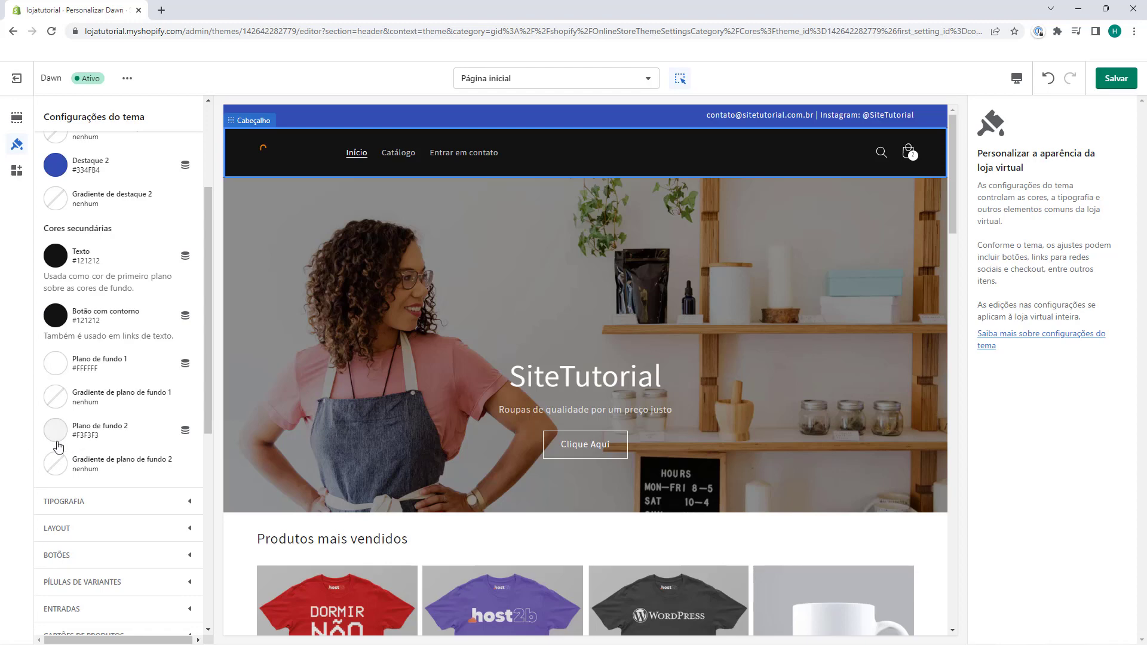
pyautogui.scroll(3, 62, 439)
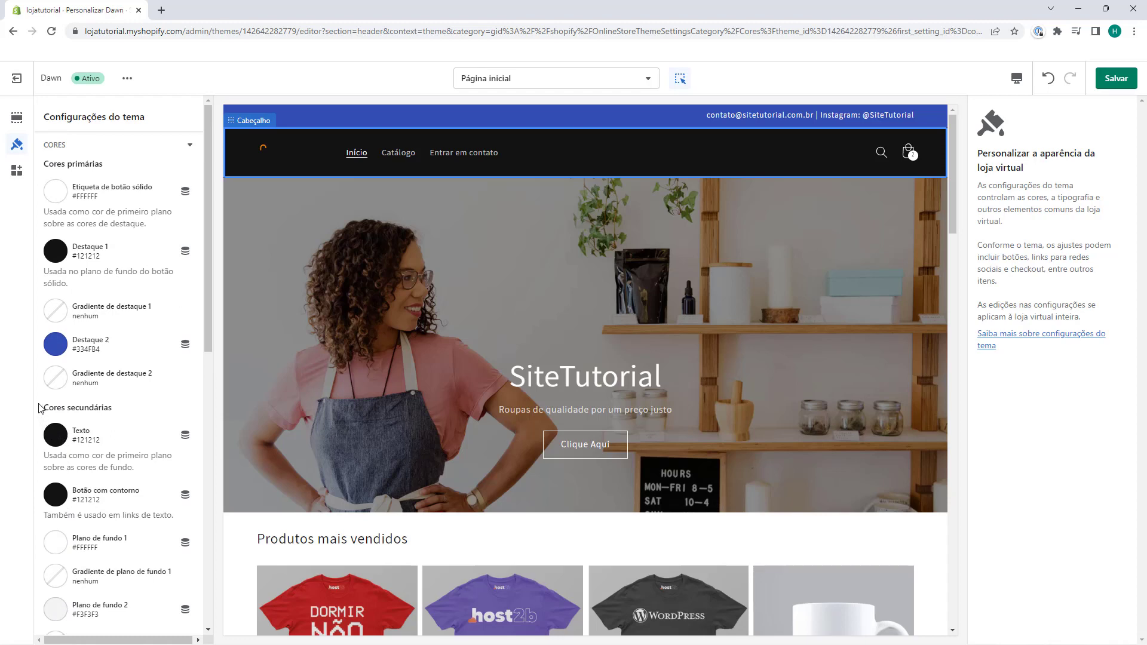
pyautogui.click(55, 252)
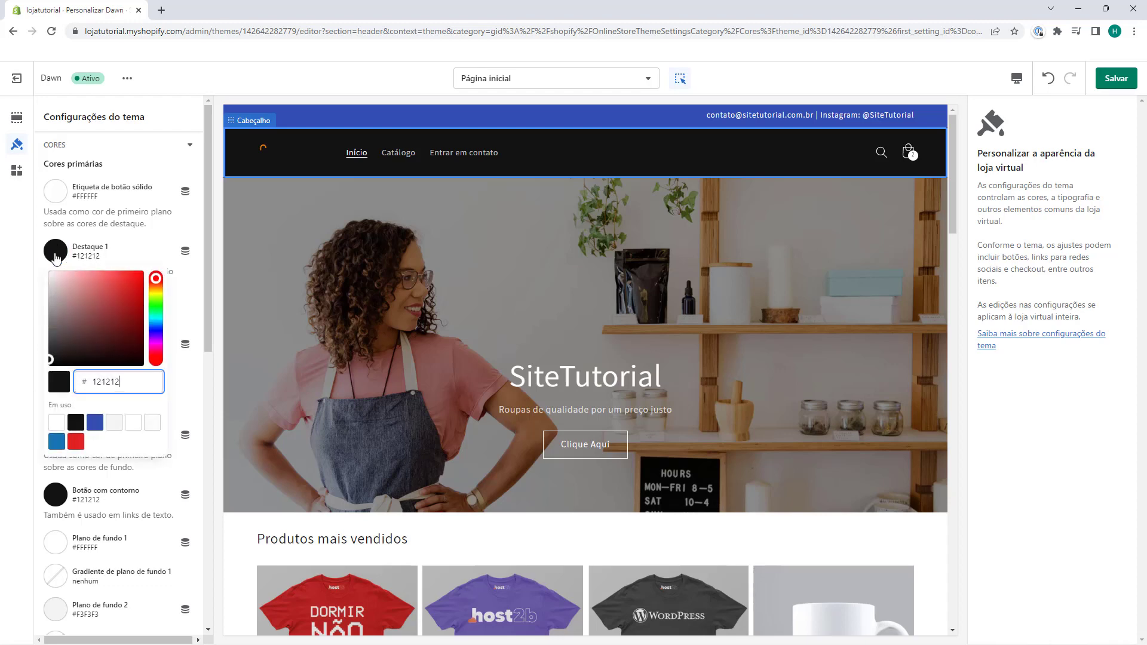
# Try red #F11414, green #438718 and the blues #293AD2 and #182387 as the Destaque 1 colour.
pyautogui.click(136, 277)
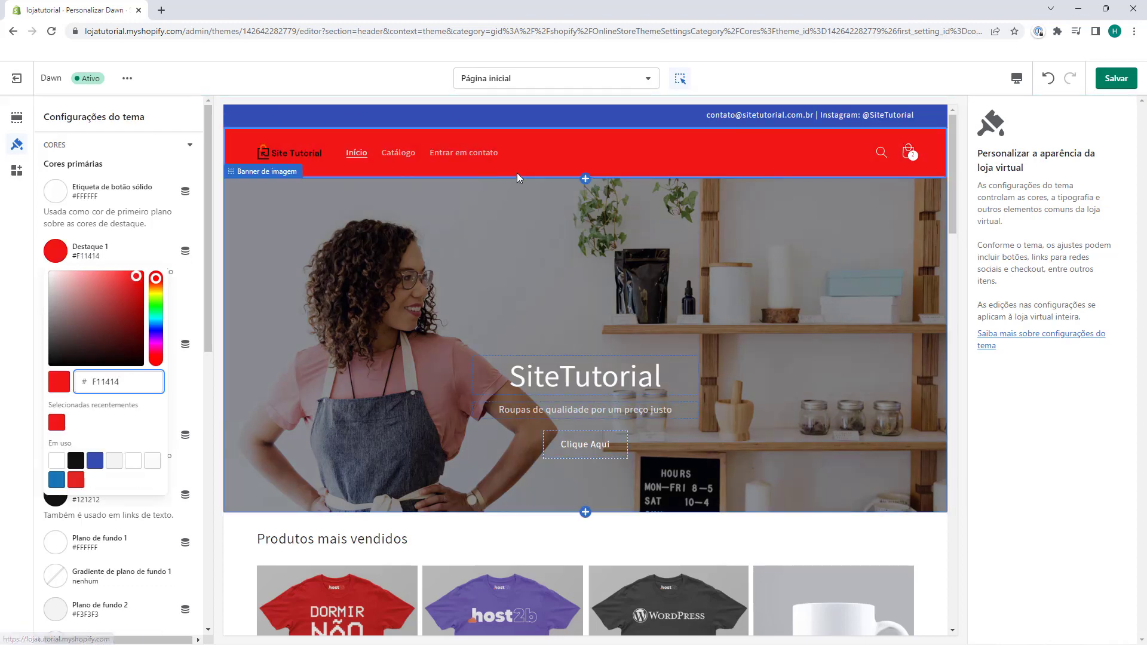
pyautogui.click(155, 300)
pyautogui.click(127, 316)
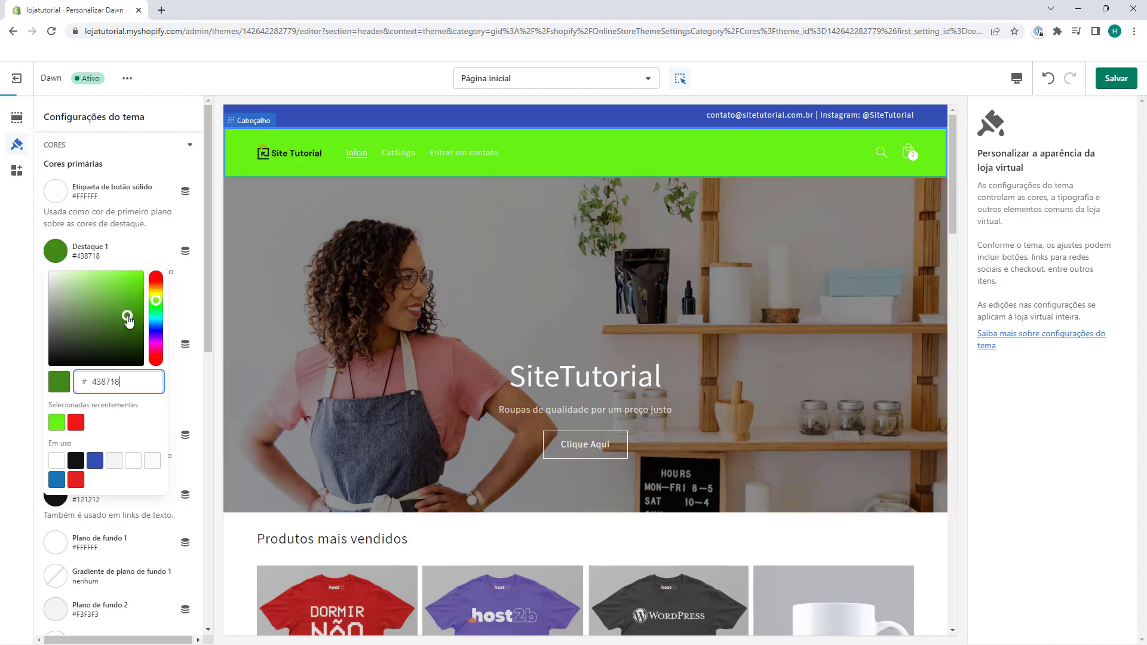
pyautogui.click(156, 332)
pyautogui.click(126, 287)
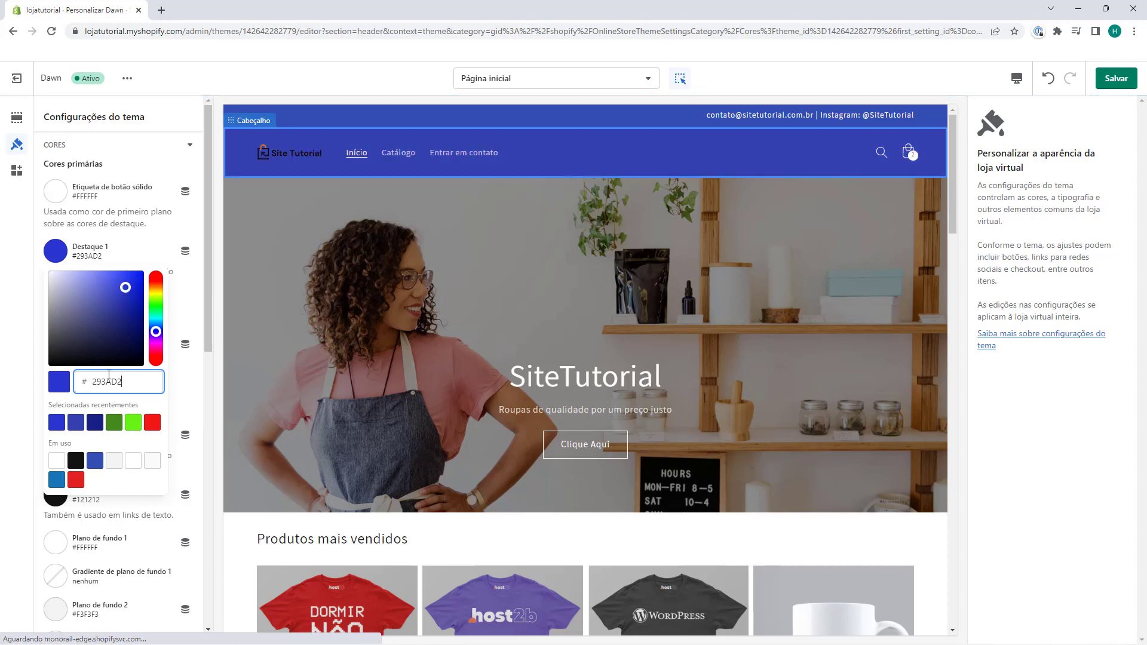
pyautogui.click(95, 423)
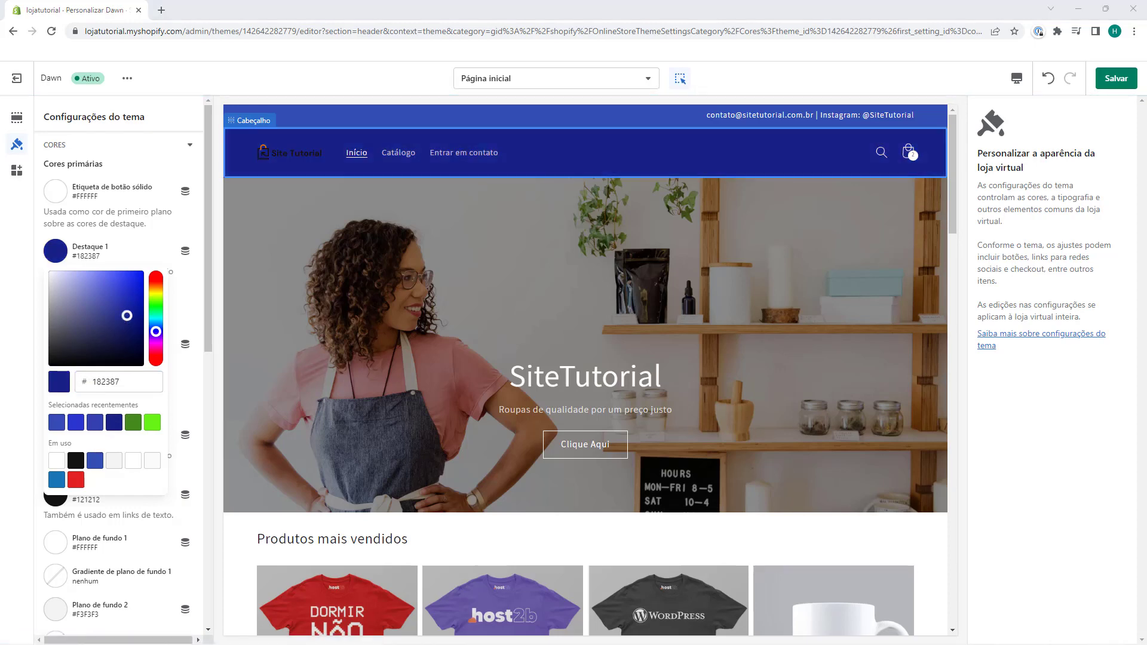
# Set the Destaque 1 colour to the hex value #0E1B4D.
pyautogui.doubleClick(114, 381)
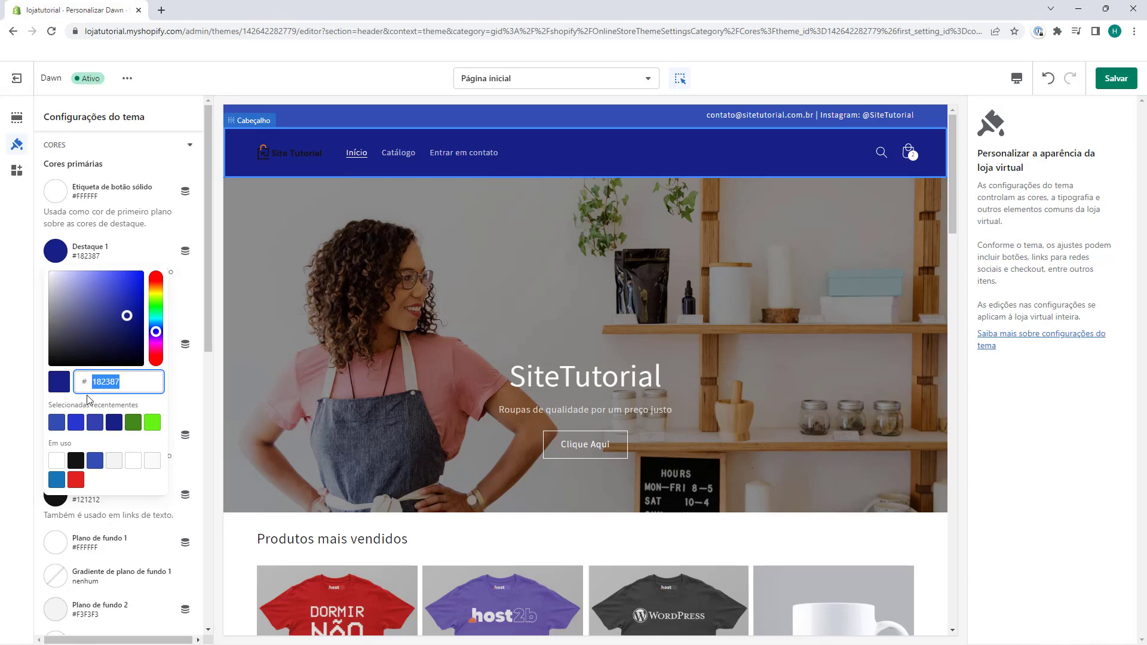
pyautogui.write('0E1B4D')
pyautogui.press('Return')
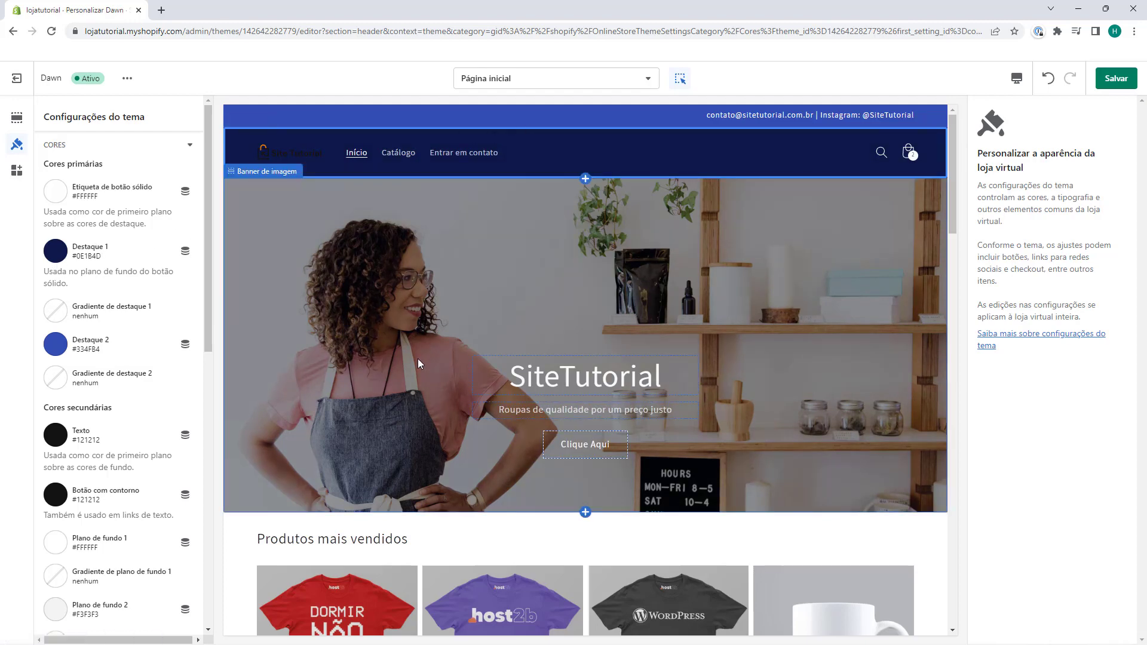
# Try the Destaque 1 colour scheme on the "Siga-nos no Instagram" rich text section and restore Destaque 2.
pyautogui.scroll(-4, 395, 343)
pyautogui.scroll(-15, 394, 342)
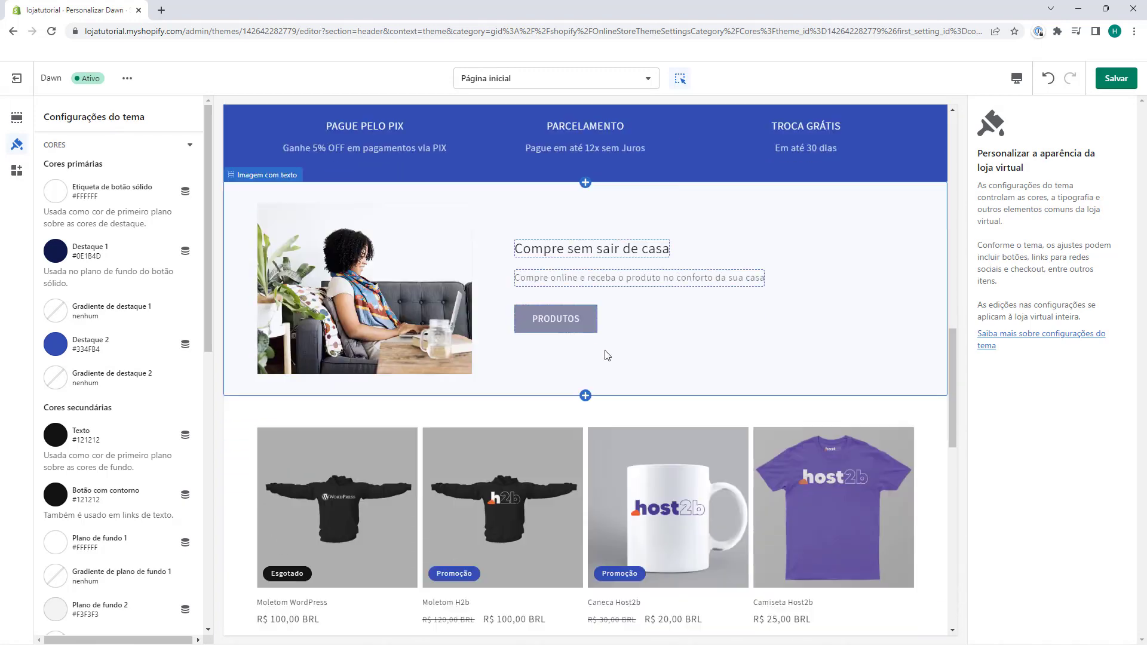
pyautogui.scroll(-6, 538, 292)
pyautogui.scroll(4, 466, 307)
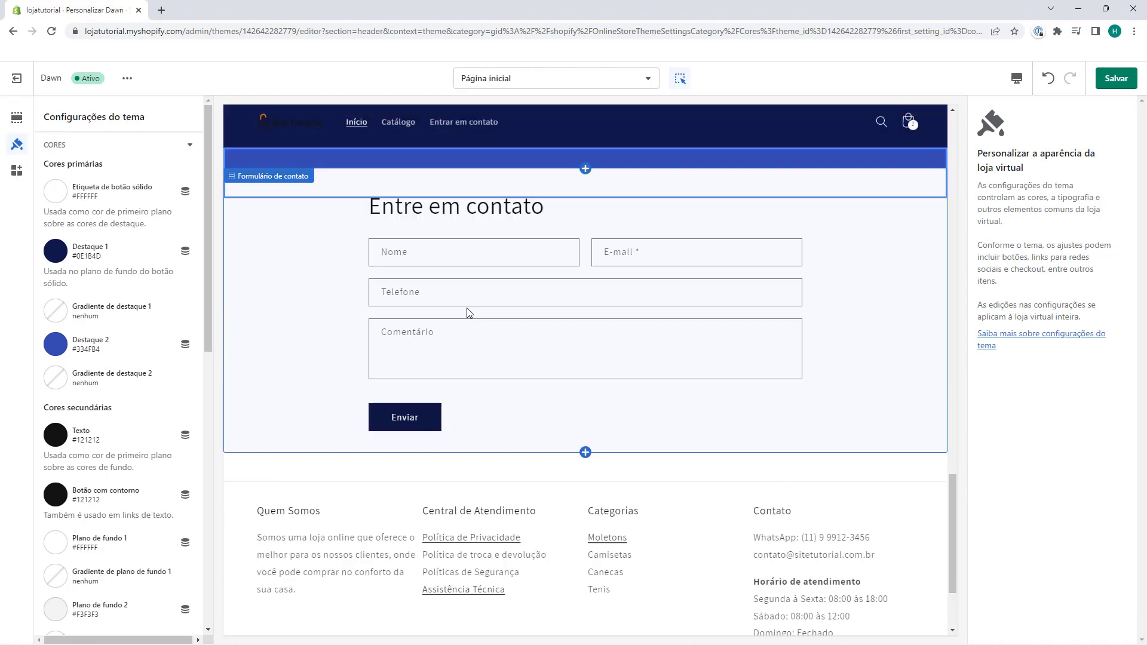
pyautogui.click(387, 315)
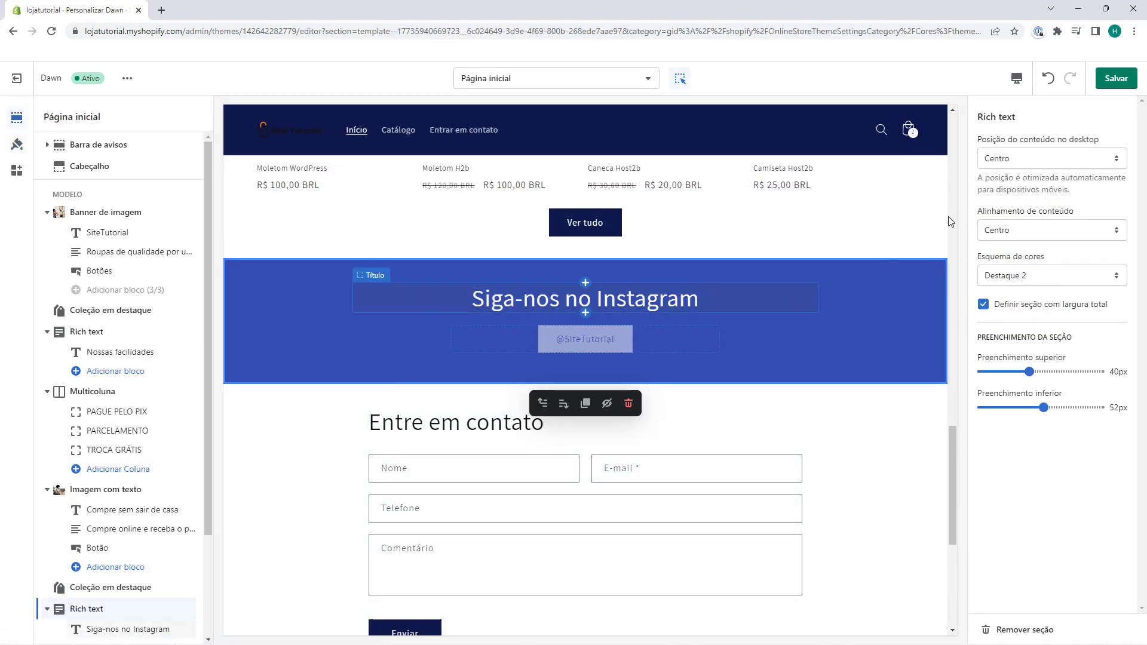
pyautogui.click(1051, 276)
pyautogui.click(1004, 289)
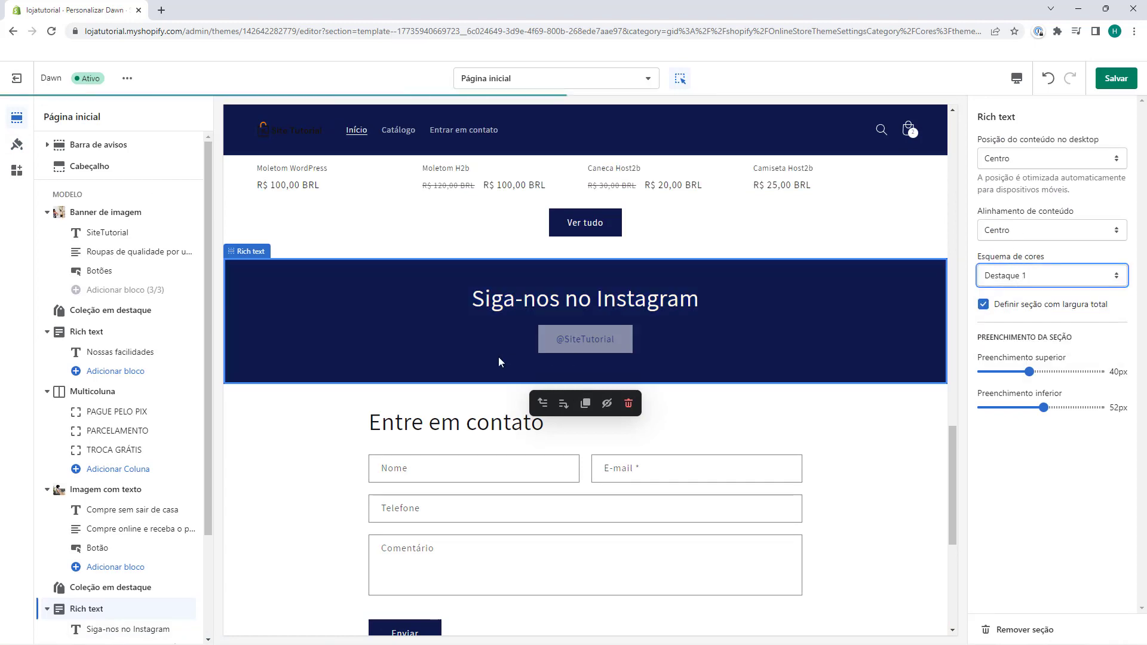
pyautogui.click(1004, 280)
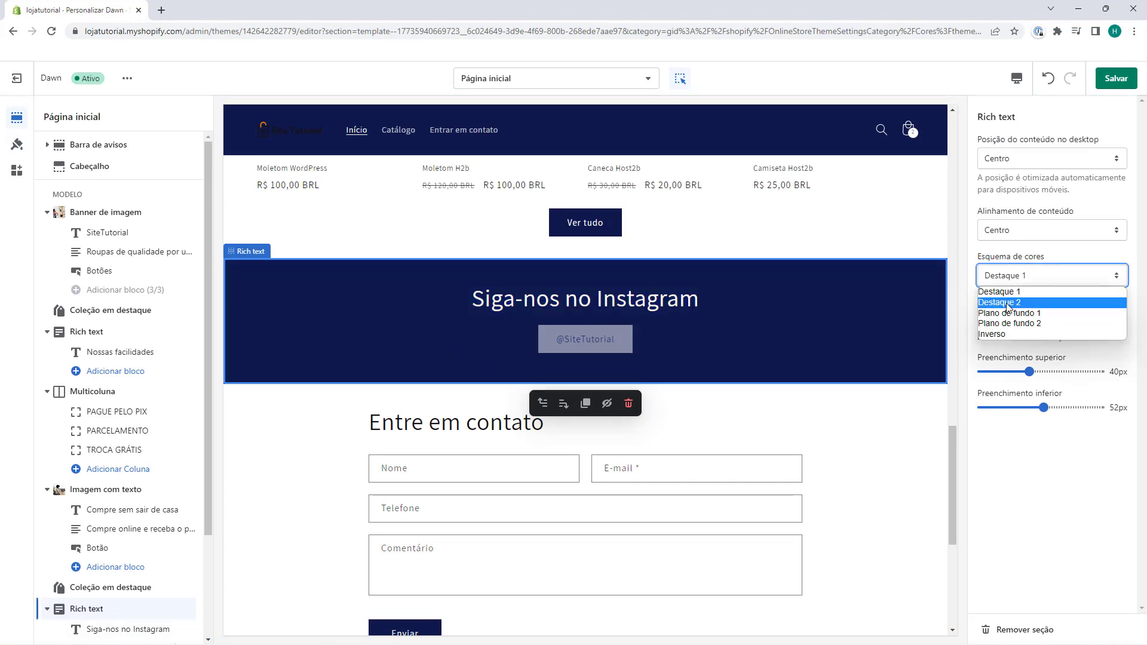
pyautogui.click(1008, 303)
# Select the header section of the home page for editing.
pyautogui.scroll(15, 401, 355)
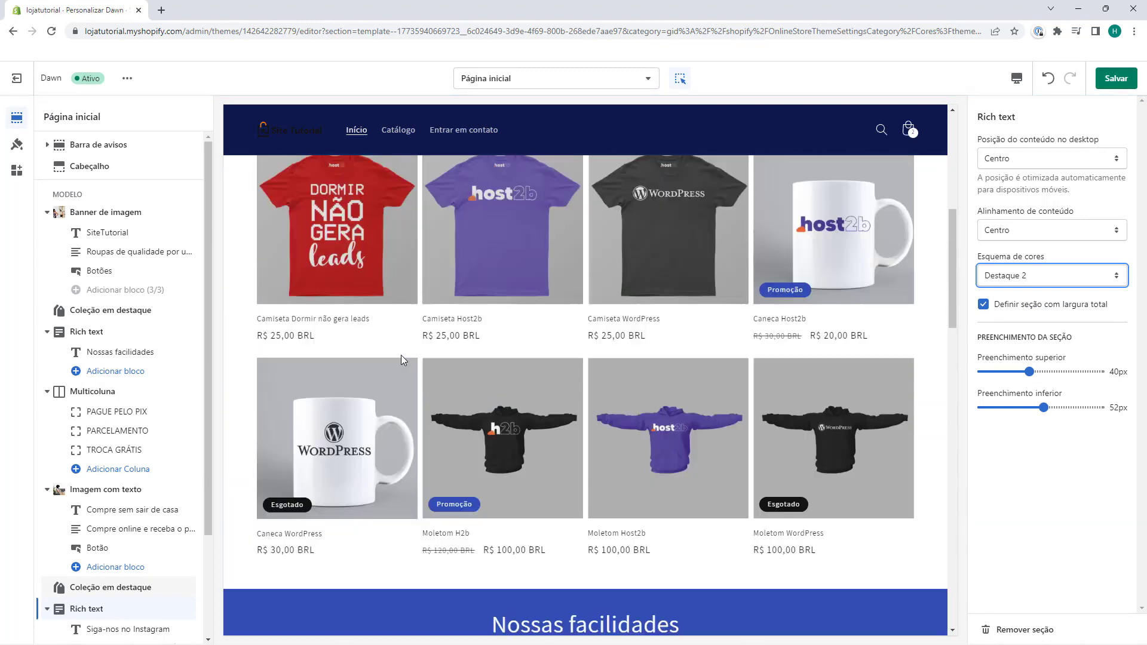
pyautogui.click(591, 149)
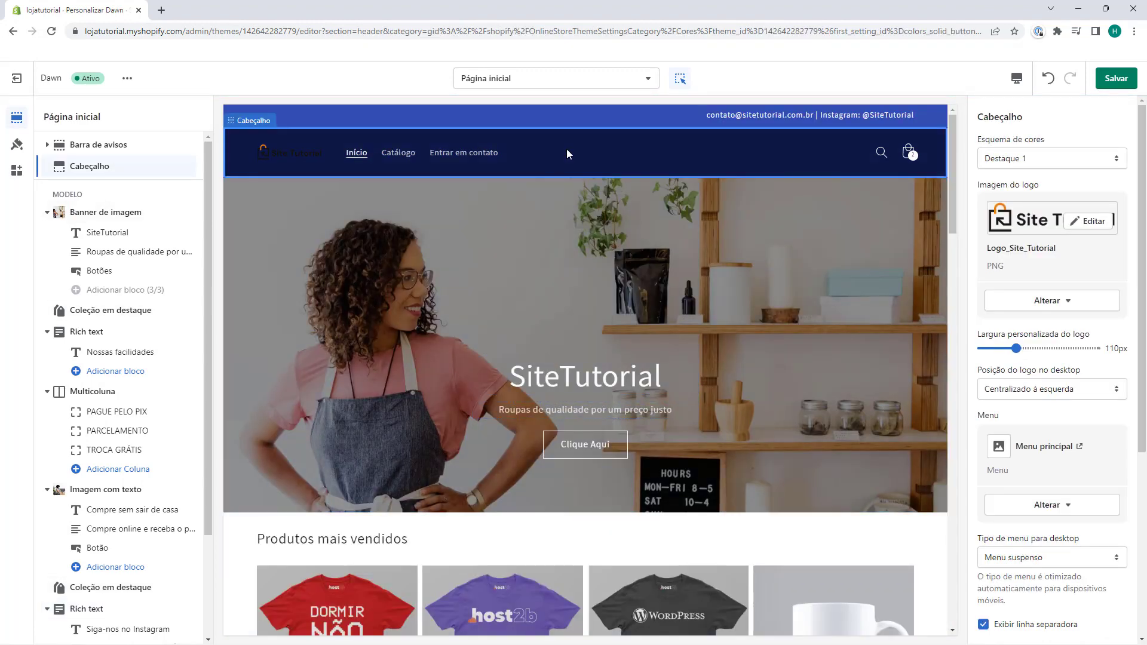